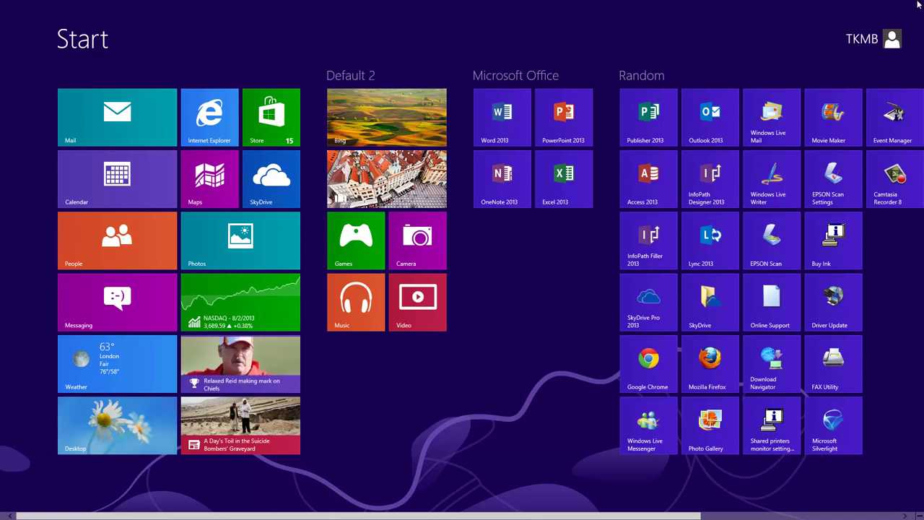
# - Search the installed apps for "control" and clear the query
pyautogui.moveTo(923, 0)
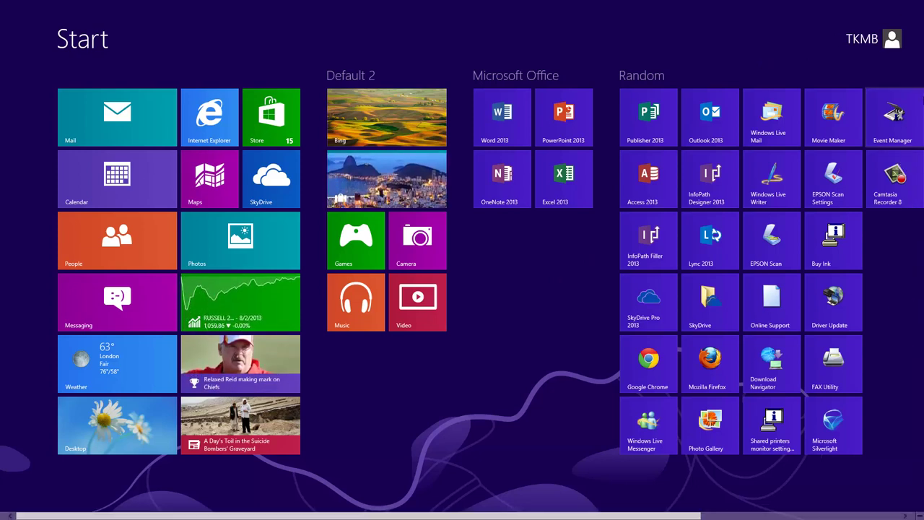
pyautogui.moveTo(918, 160)
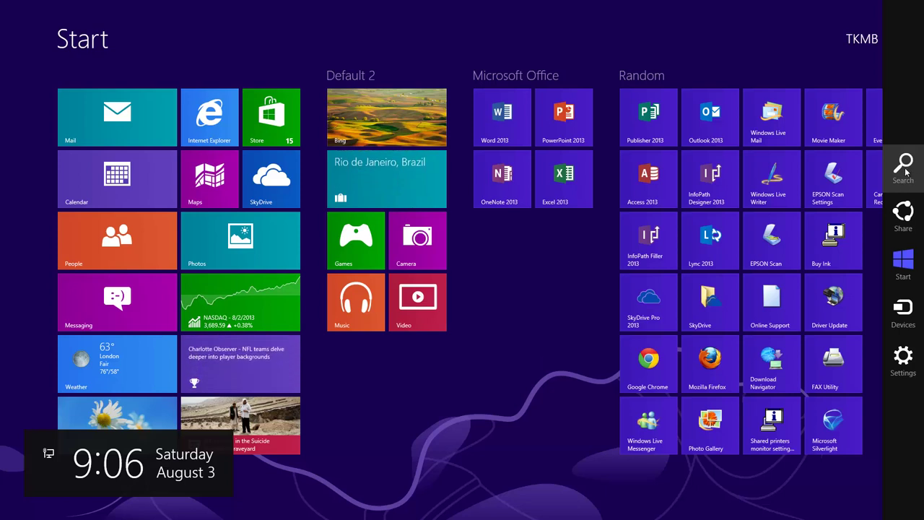
pyautogui.click(904, 167)
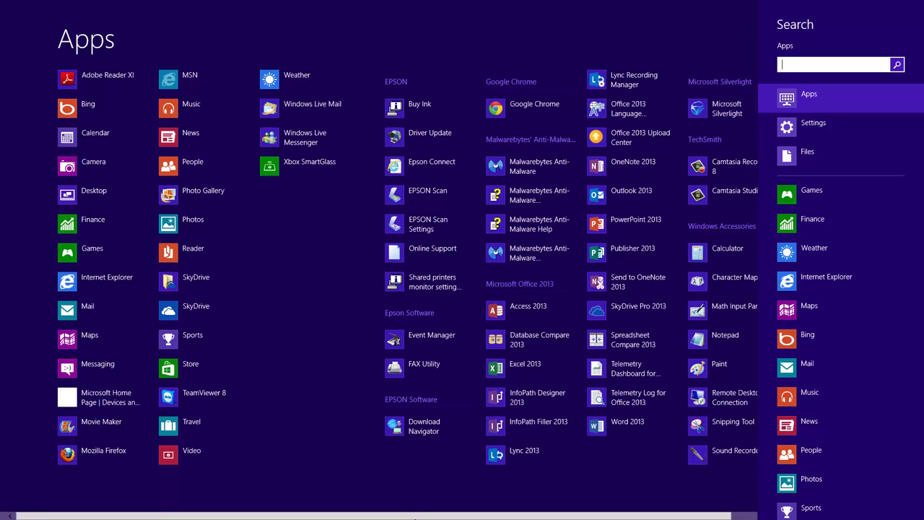
pyautogui.moveTo(409, 516)
pyautogui.mouseDown()
pyautogui.moveTo(581, 517)
pyautogui.moveTo(410, 517)
pyautogui.mouseUp()
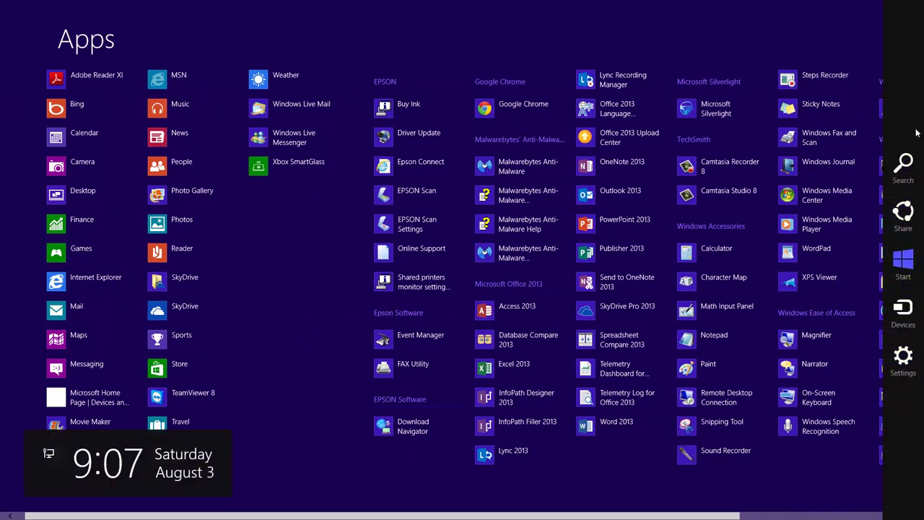
pyautogui.click(902, 168)
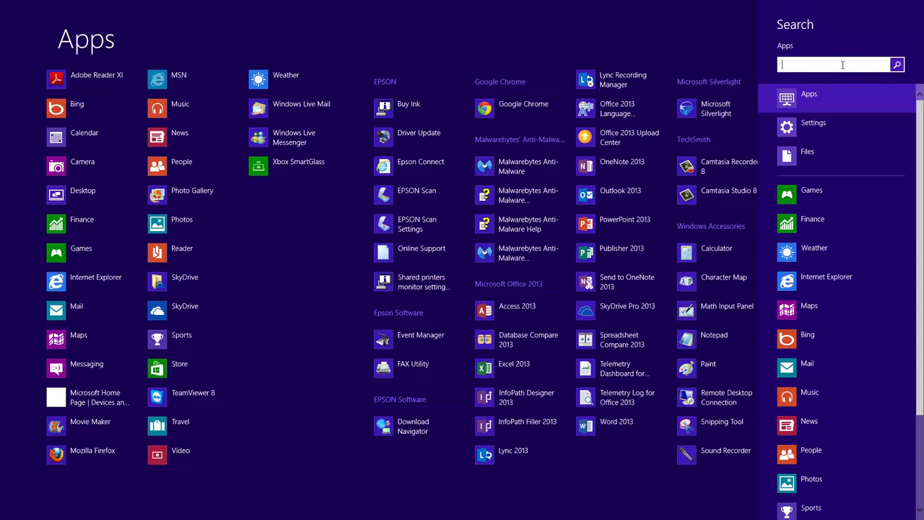
pyautogui.write('control')
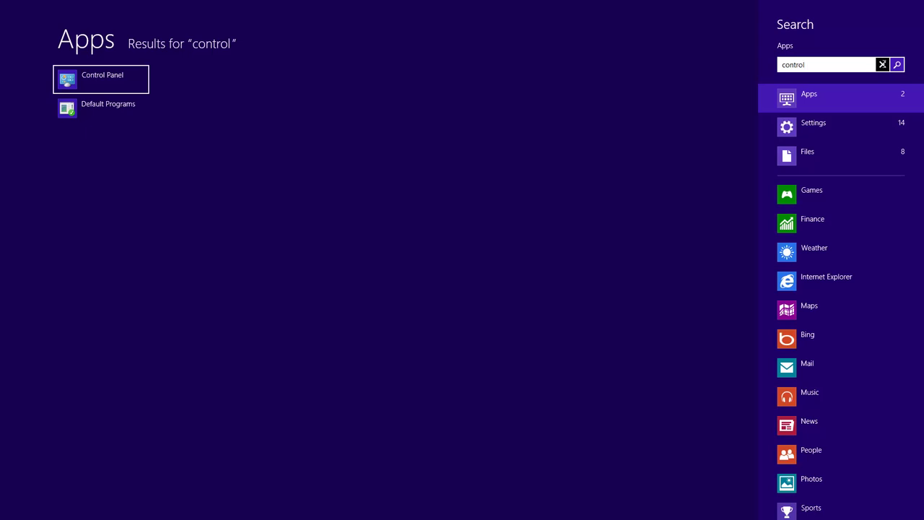
pyautogui.click(882, 65)
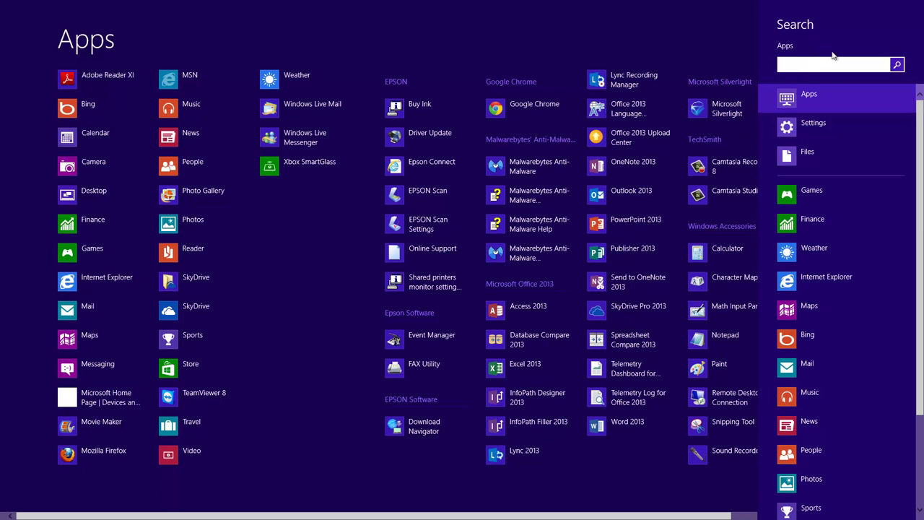
# - Search the system settings for "p", look through the matches, and clear the query
pyautogui.click(806, 130)
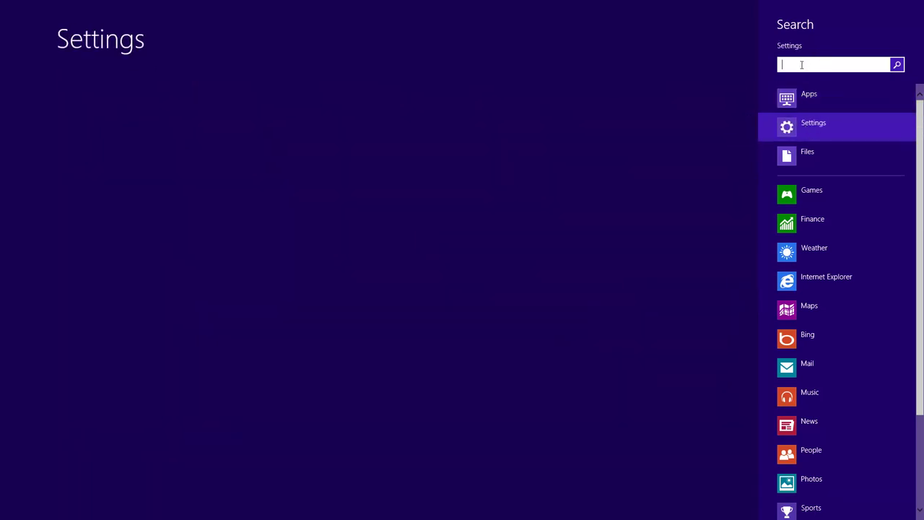
pyautogui.write('p')
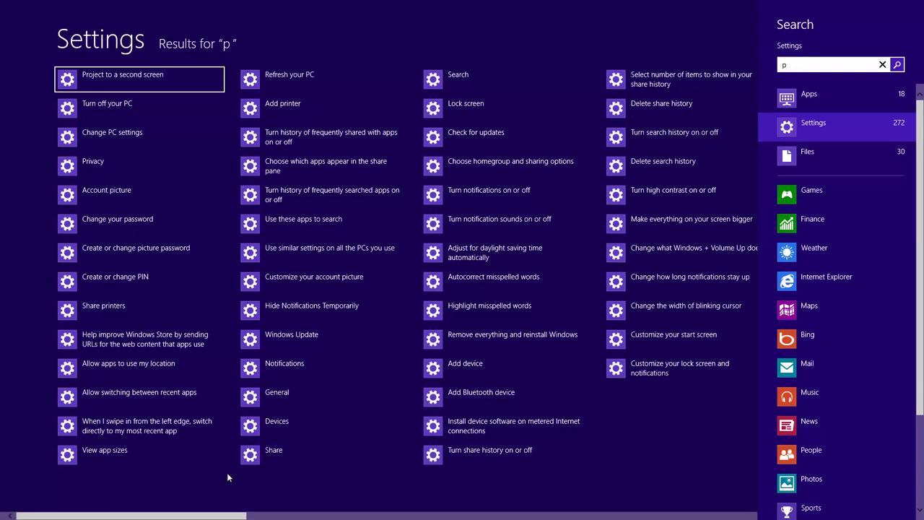
pyautogui.moveTo(216, 516); pyautogui.dragTo(501, 516)
pyautogui.moveTo(922, 4)
pyautogui.click(916, 160)
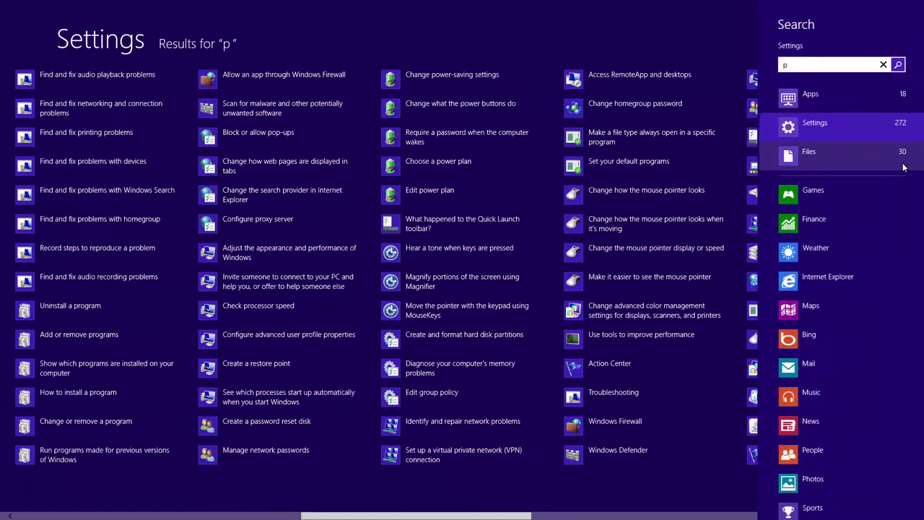
pyautogui.click(882, 64)
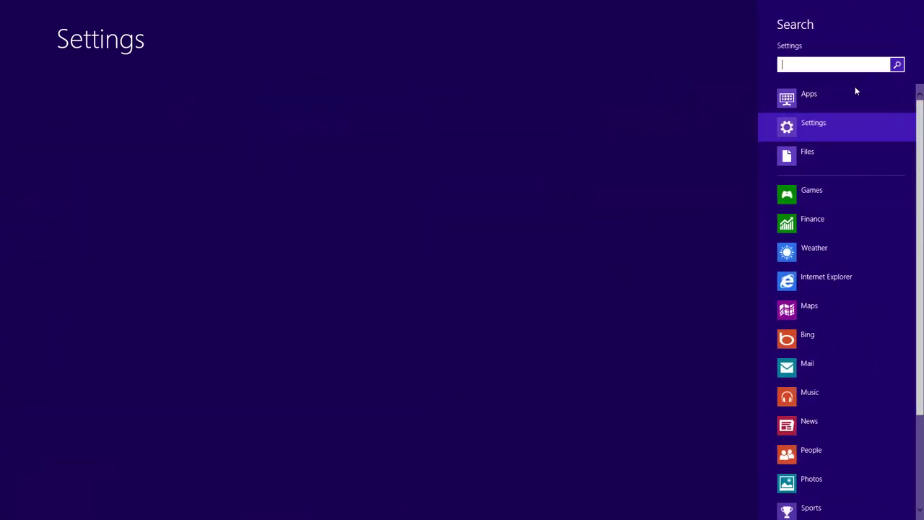
# - Switch the search scope to Files and look through the list of searchable apps
pyautogui.click(792, 162)
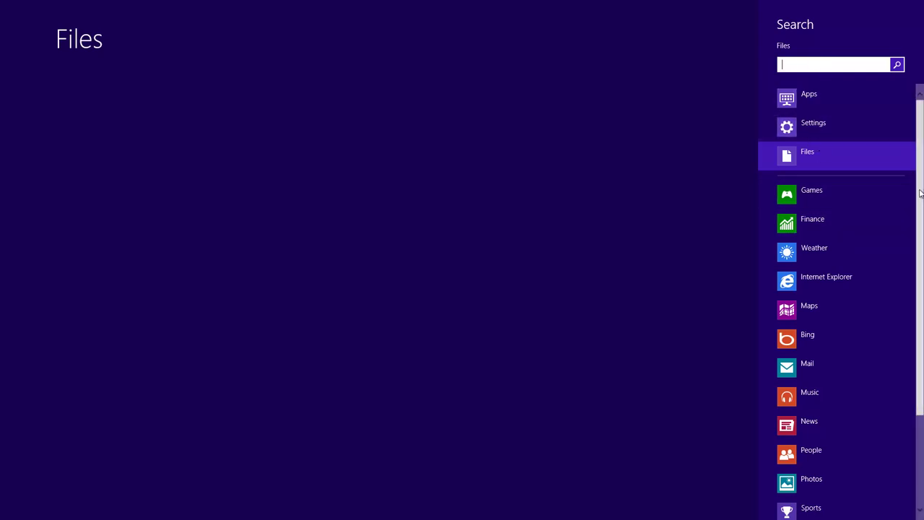
pyautogui.scroll(-2, 920, 179)
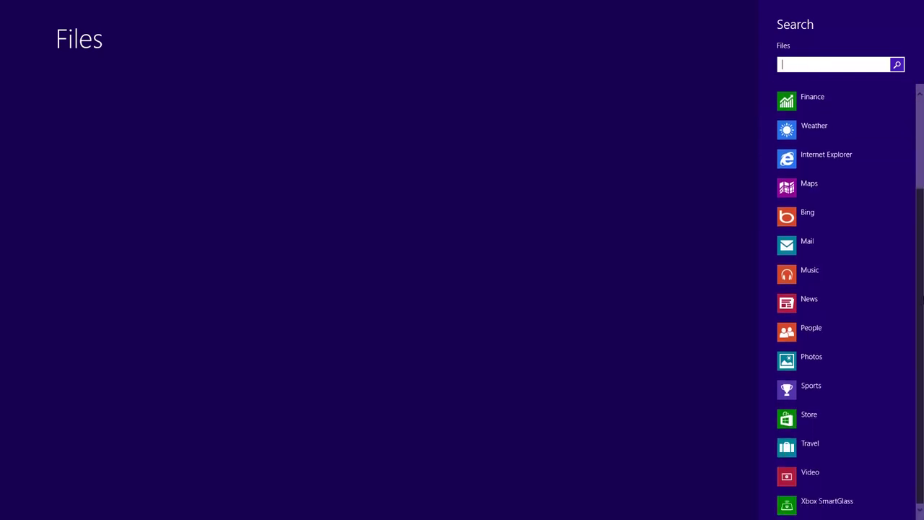
pyautogui.scroll(2, 920, 217)
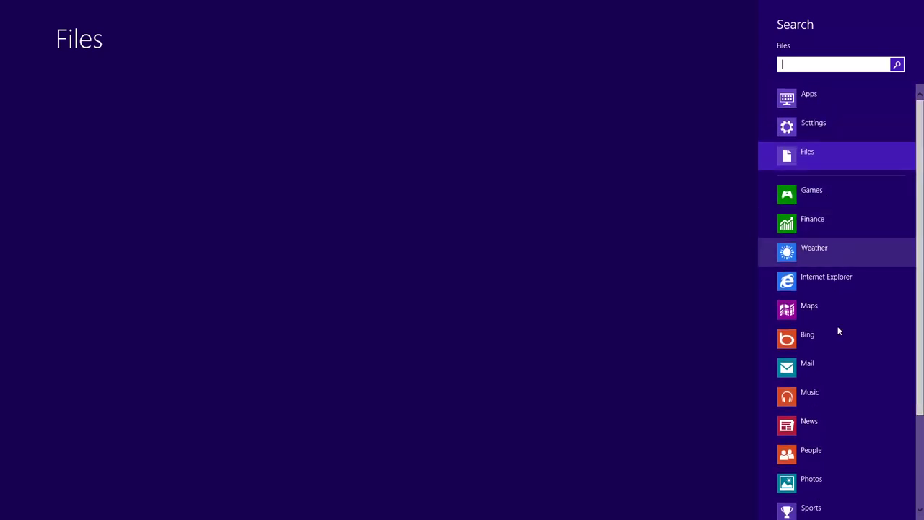
pyautogui.scroll(-2, 920, 215)
pyautogui.scroll(2, 827, 207)
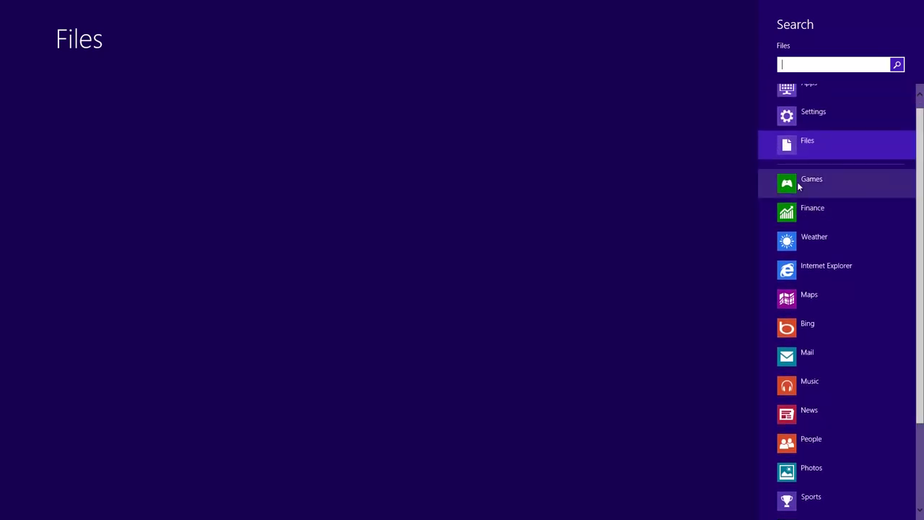
# - Search Games for "call of duty" and repeat the same search in Finance
pyautogui.click(797, 182)
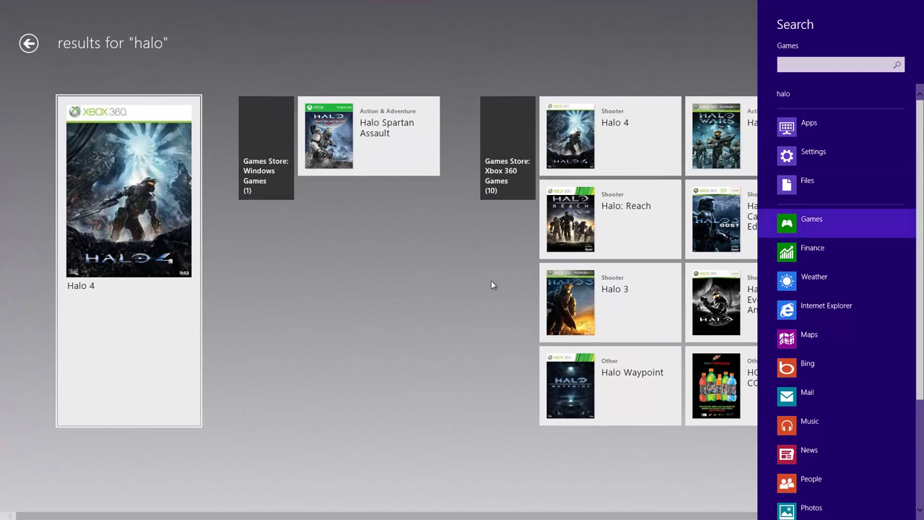
pyautogui.click(792, 66)
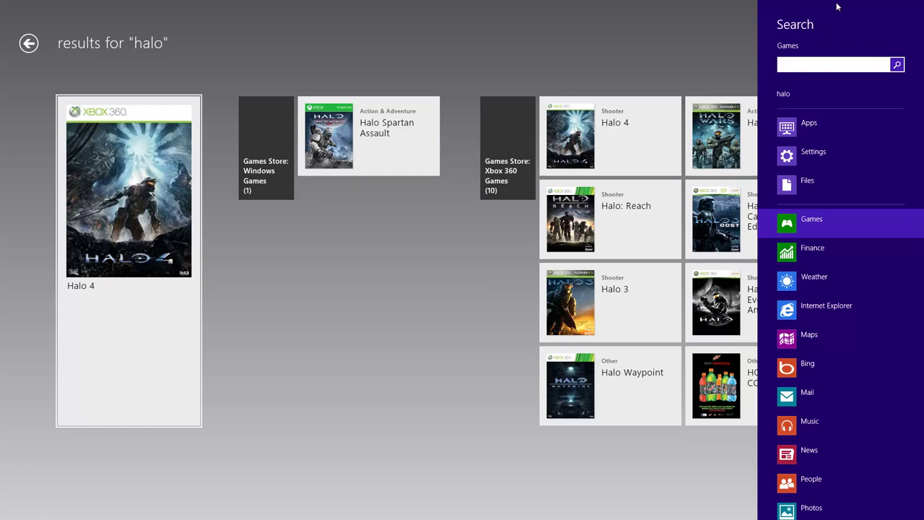
pyautogui.write('call of duty')
pyautogui.press('Return')
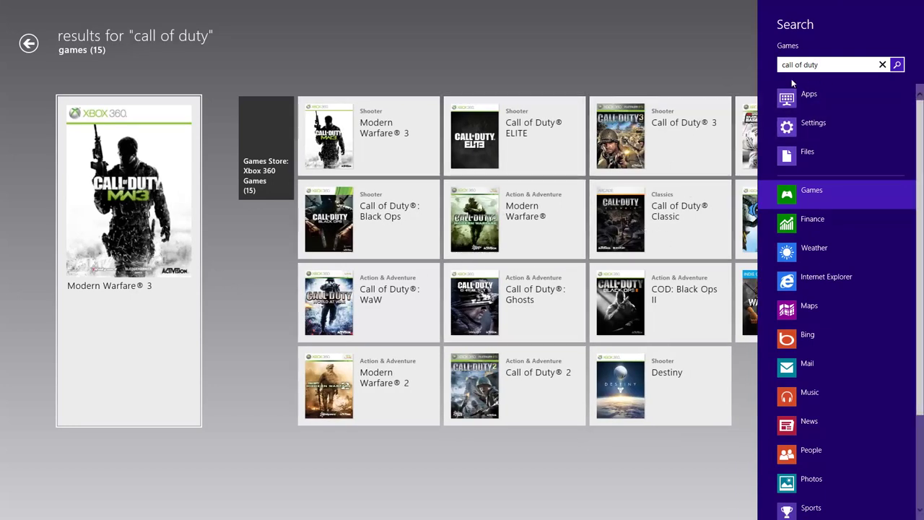
pyautogui.click(792, 230)
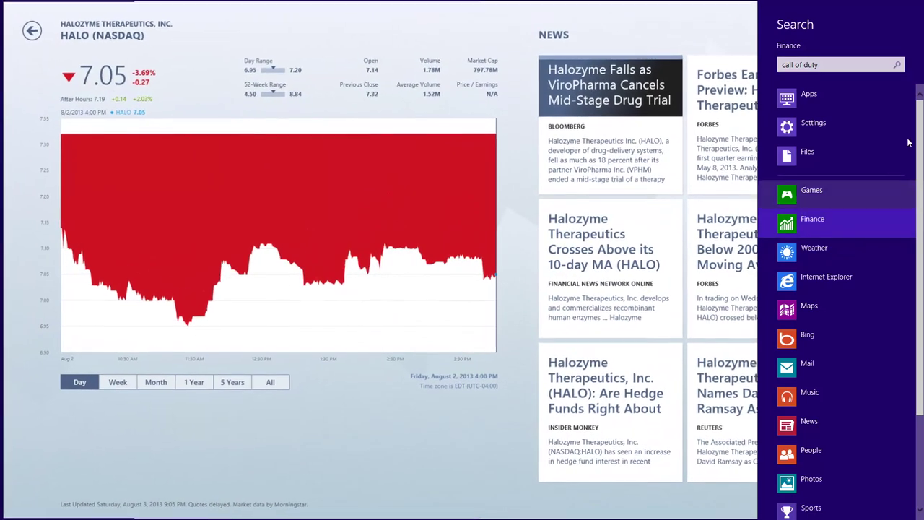
pyautogui.press('Return')
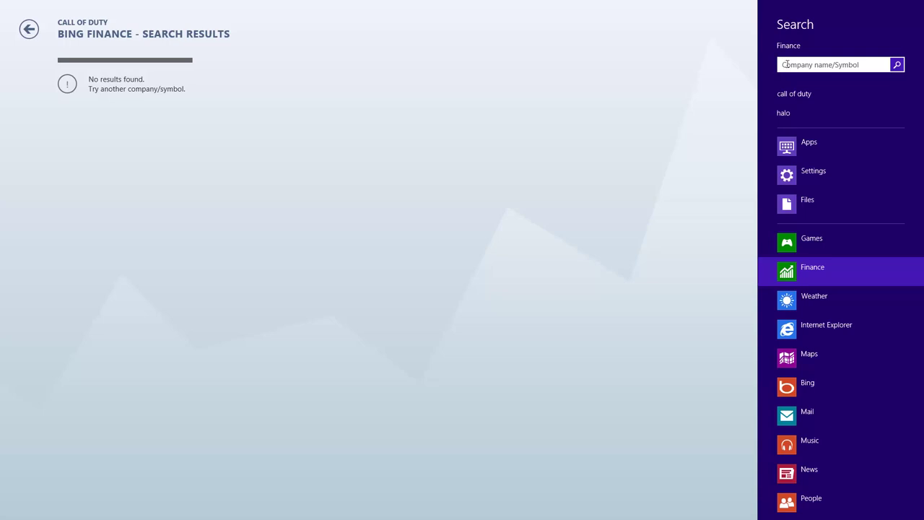
# - Search Finance for "microsoft" and view the suggested MSFT NASDAQ stock page
pyautogui.write('mic')
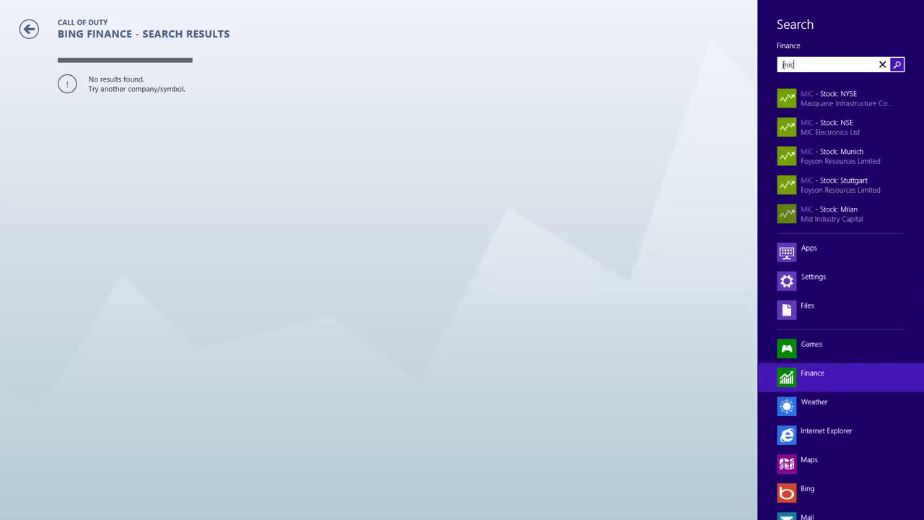
pyautogui.write('ro')
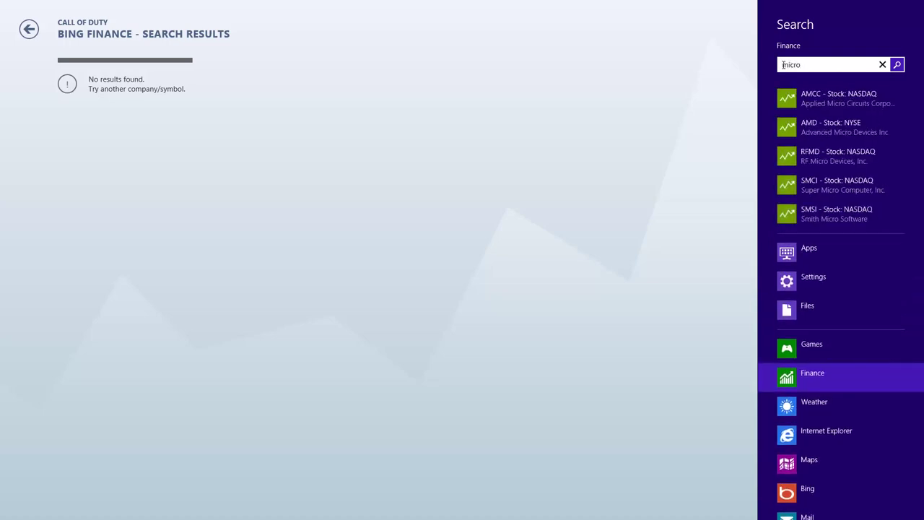
pyautogui.write('soft')
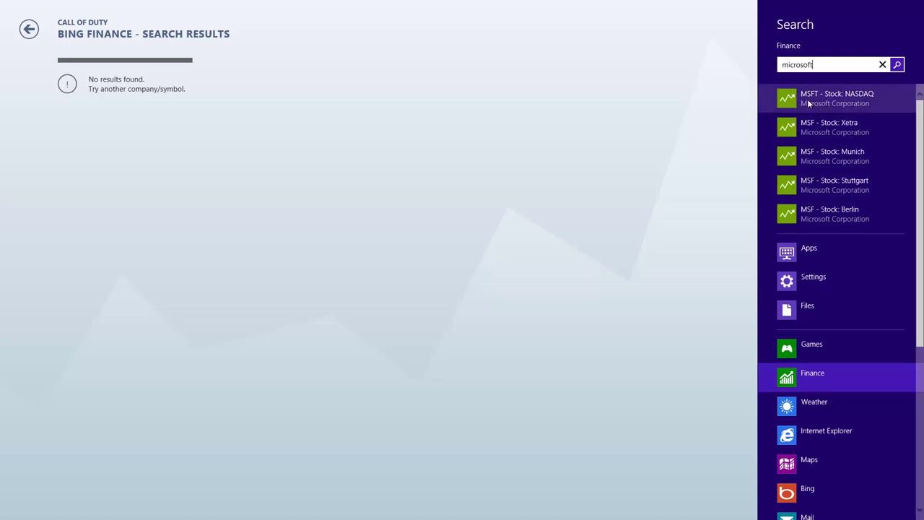
pyautogui.click(858, 99)
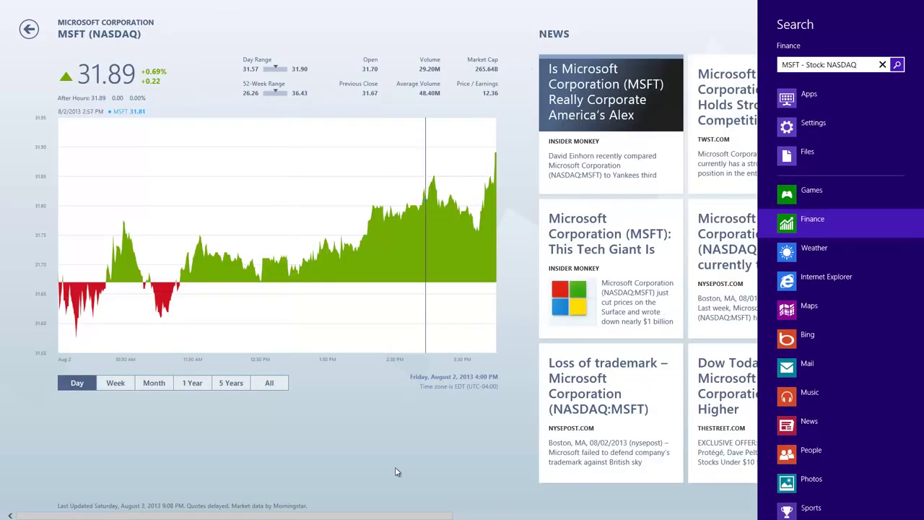
pyautogui.scroll(-3, 423, 517)
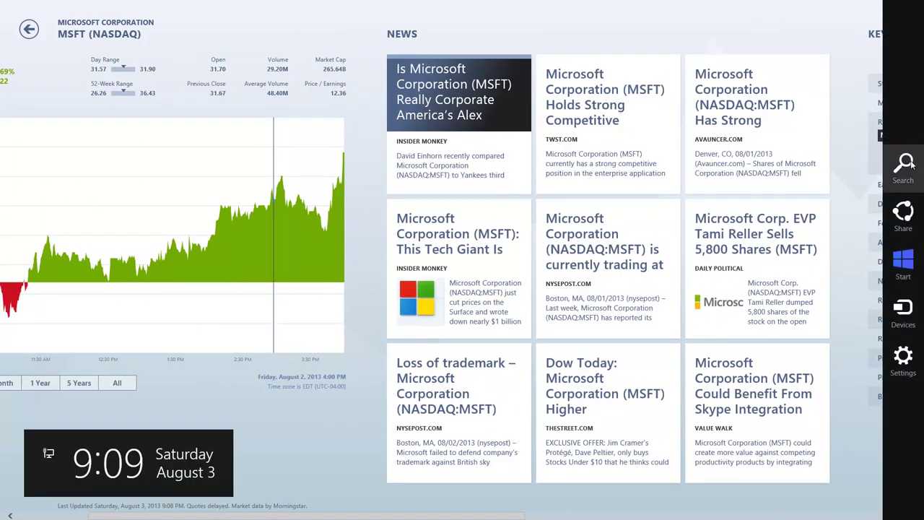
# - Clear the Finance search query and switch the search scope to Weather
pyautogui.click(909, 170)
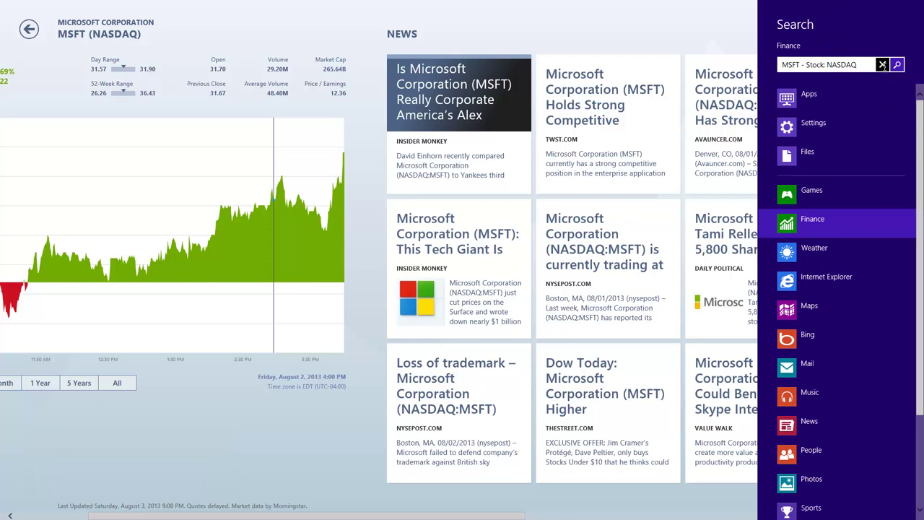
pyautogui.click(884, 66)
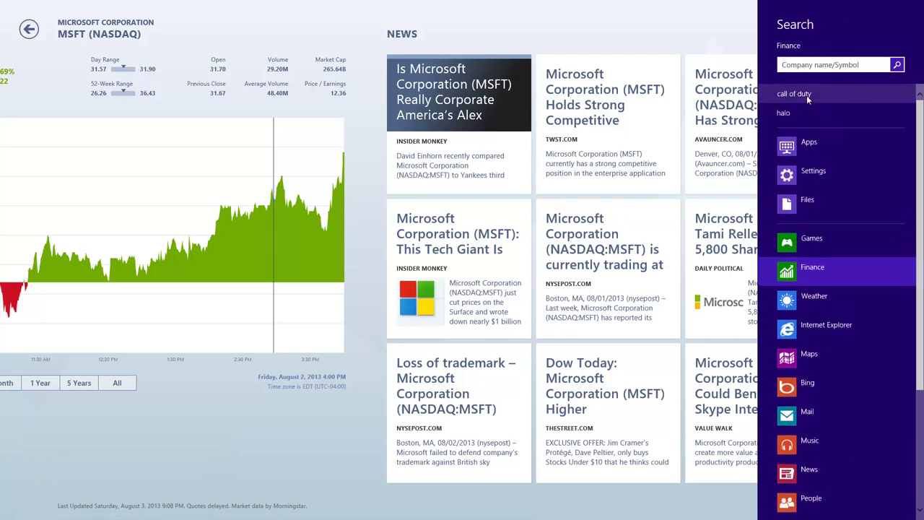
pyautogui.moveTo(920, 155); pyautogui.dragTo(921, 287)
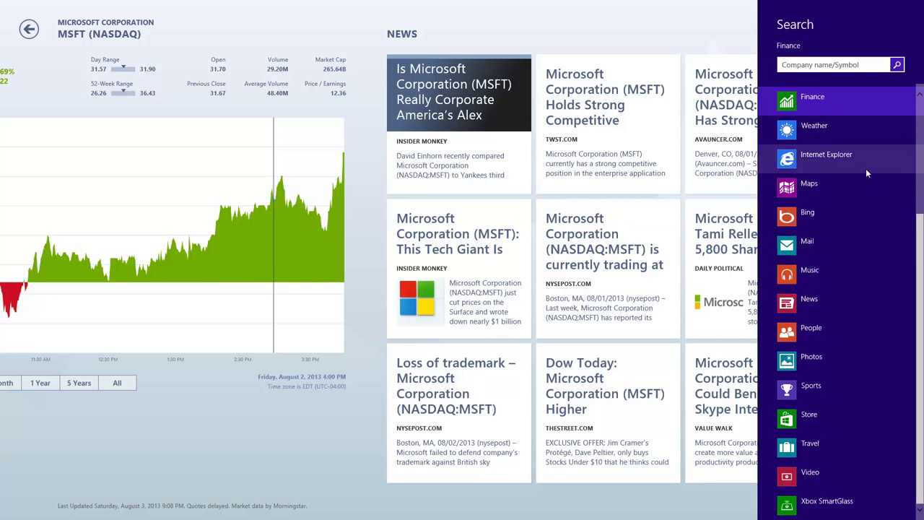
pyautogui.click(802, 98)
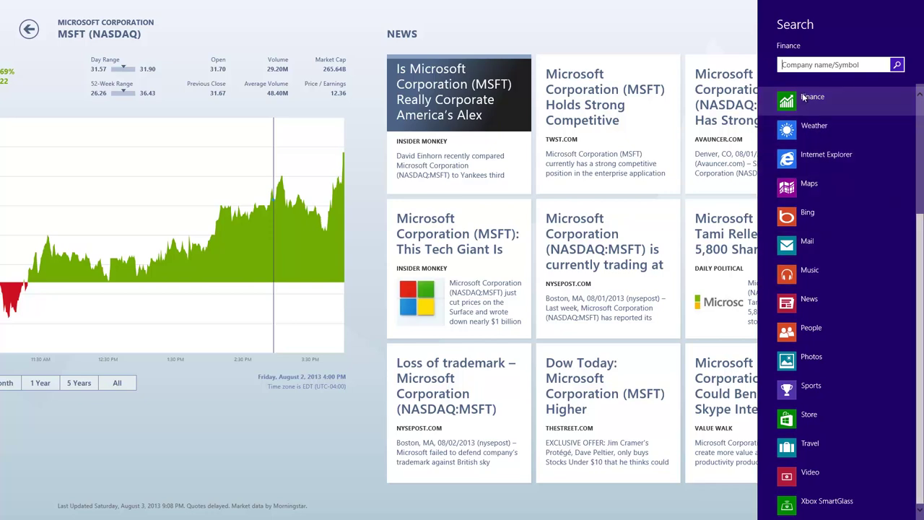
pyautogui.click(814, 127)
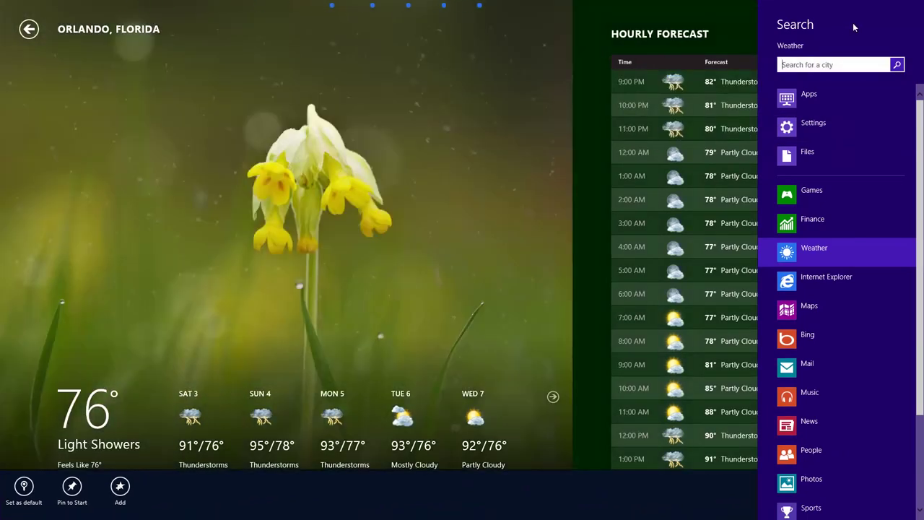
# - Search Weather for "orland", choose the Orlando, Florida suggestion, and clear the query
pyautogui.write('or')
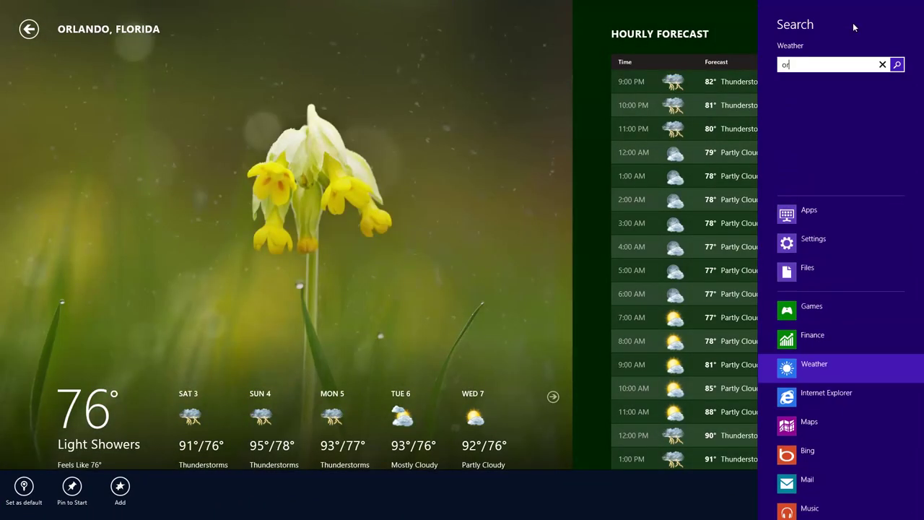
pyautogui.write('land')
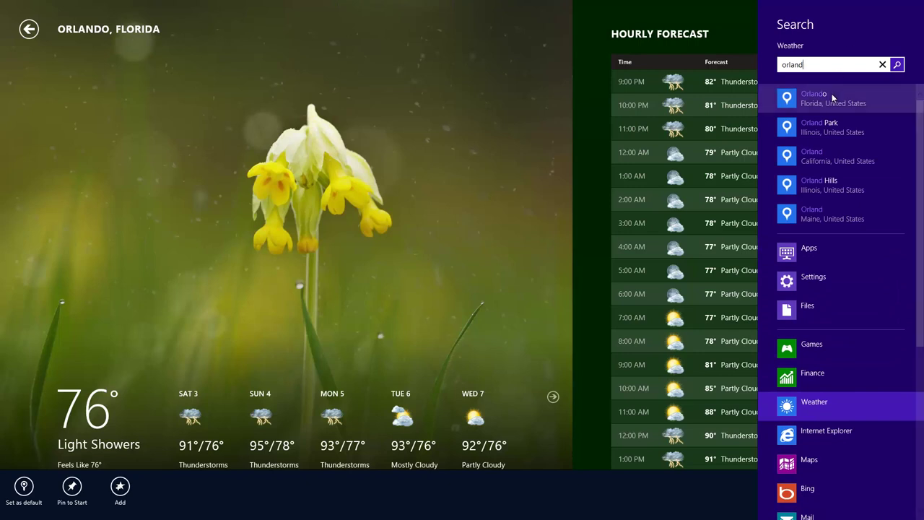
pyautogui.click(819, 100)
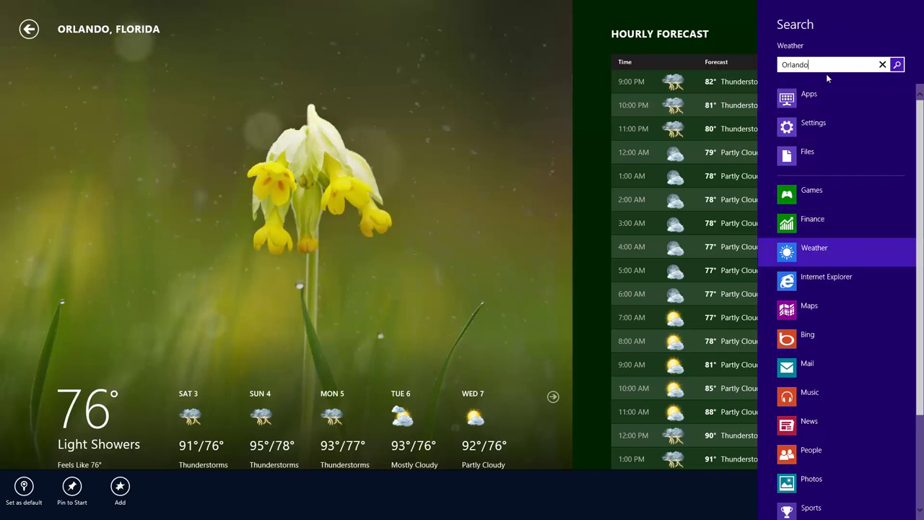
pyautogui.click(882, 64)
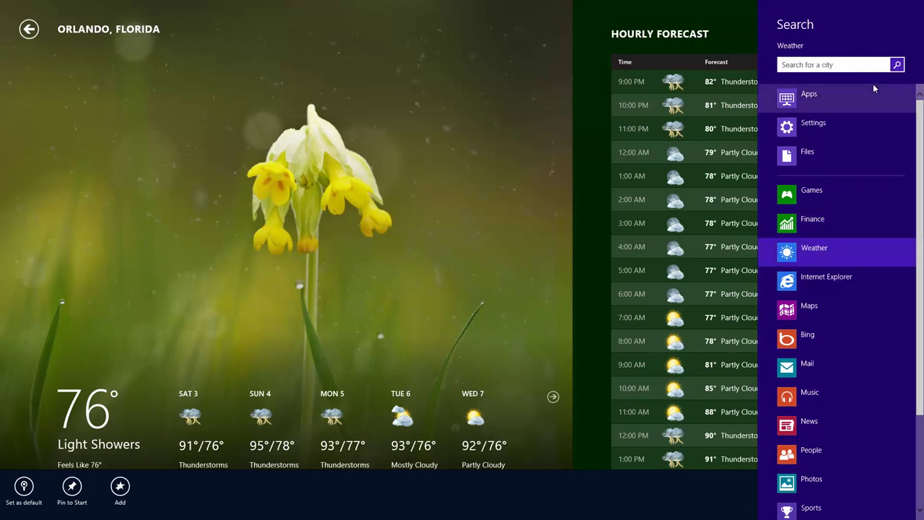
pyautogui.moveTo(915, 175)
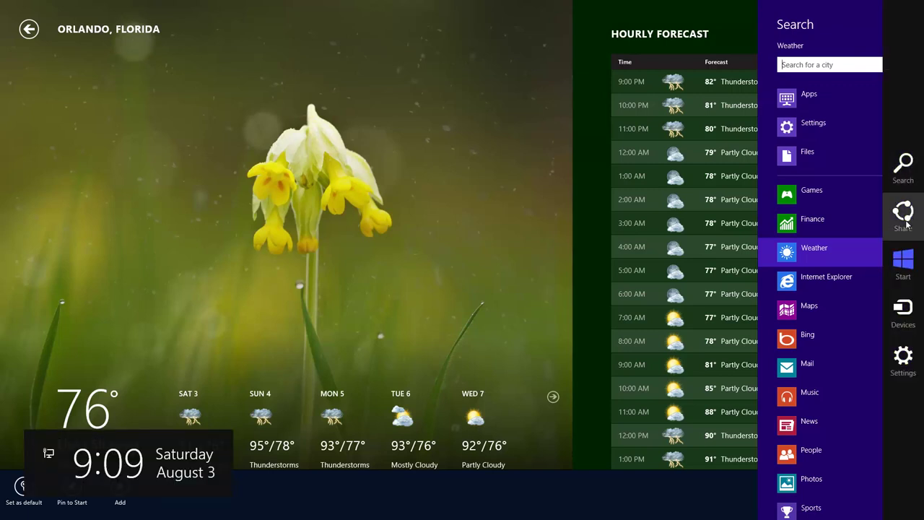
# - View the Share options for the Orlando, Florida weather page and return to the Start screen
pyautogui.click(906, 220)
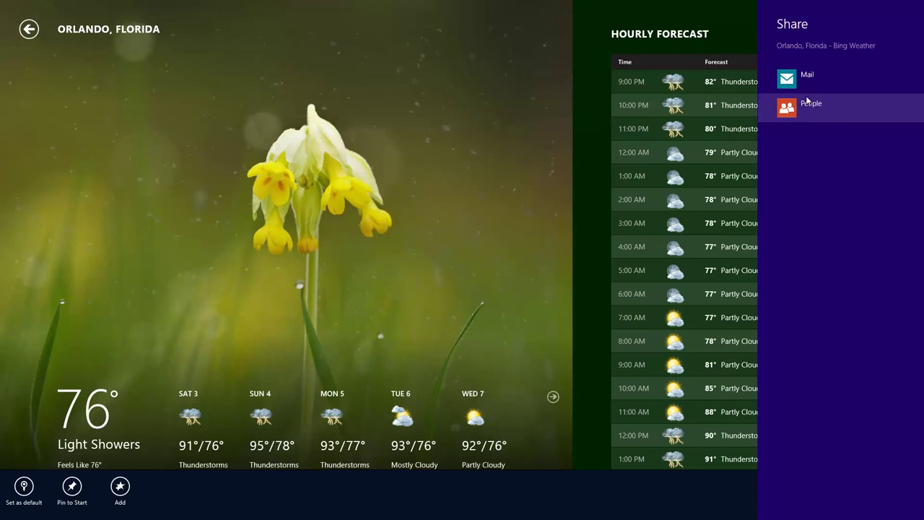
pyautogui.moveTo(921, 154)
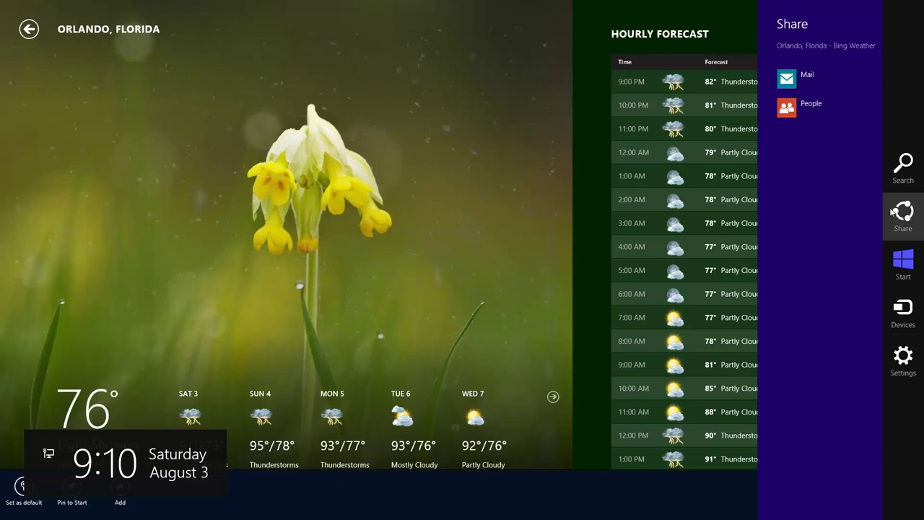
pyautogui.moveTo(921, 3)
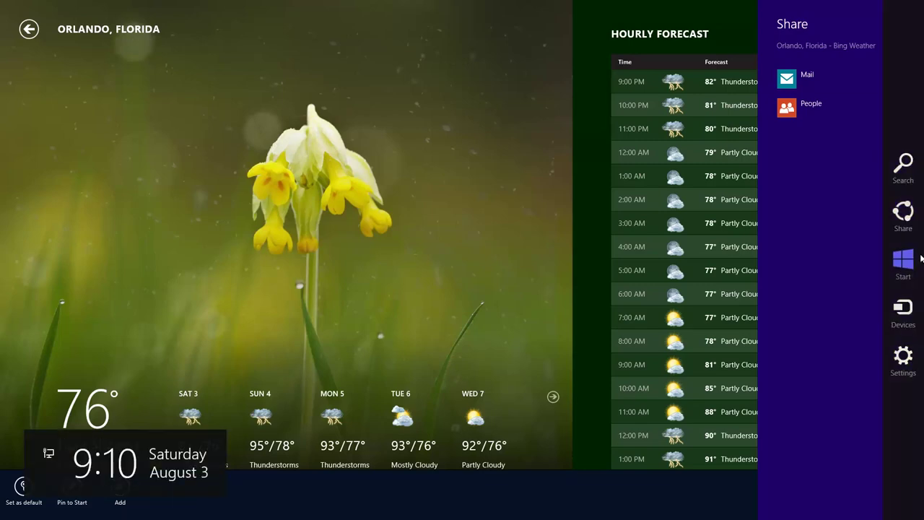
pyautogui.click(902, 264)
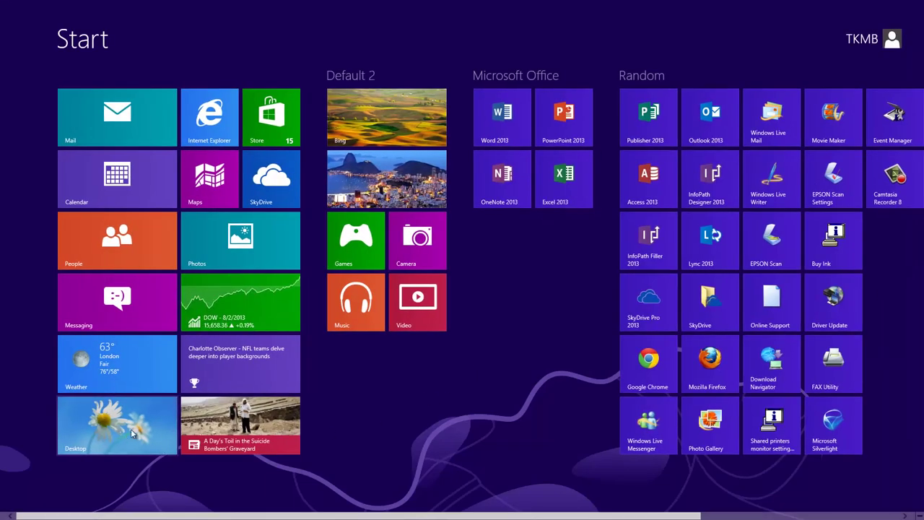
# - Switch from the Start screen to the desktop and go back to Start using the charms bar
pyautogui.click(133, 433)
pyautogui.moveTo(922, 226)
pyautogui.click(921, 225)
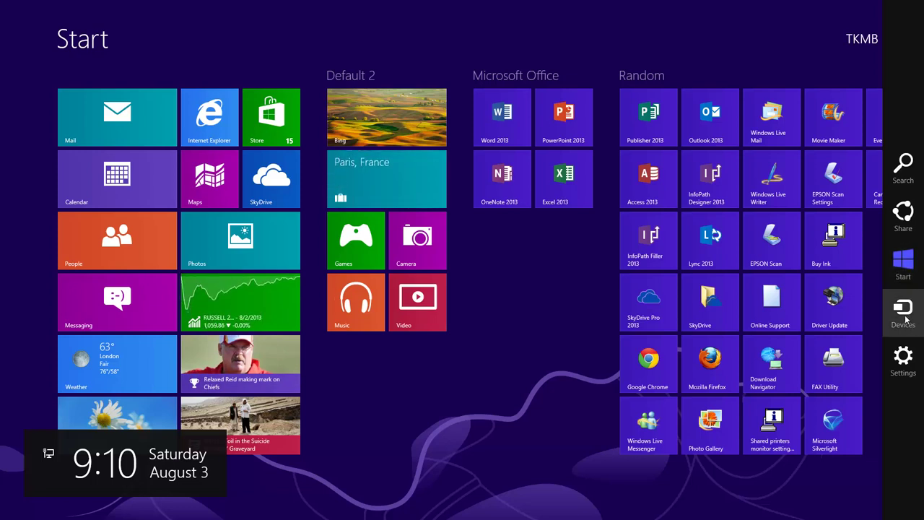
# - Open the Devices charm and view the Second screen projection options, leaving without choosing one
pyautogui.click(909, 325)
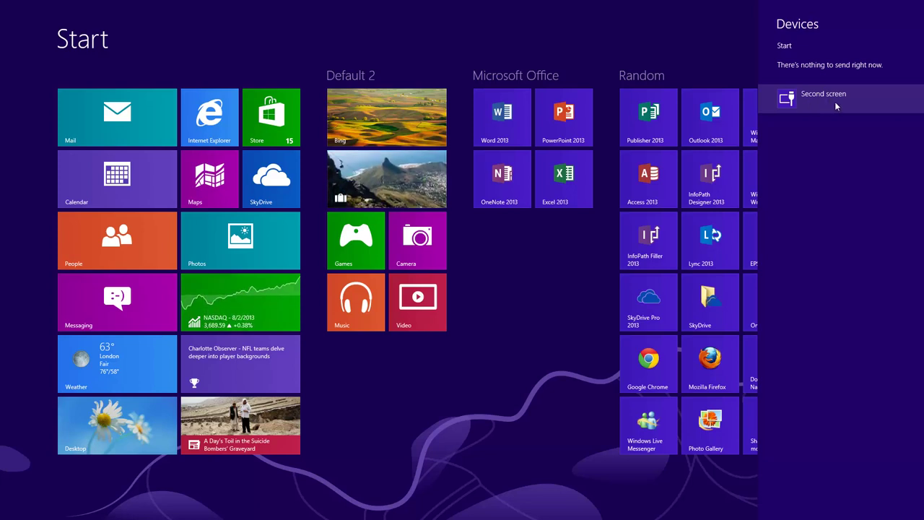
pyautogui.click(834, 101)
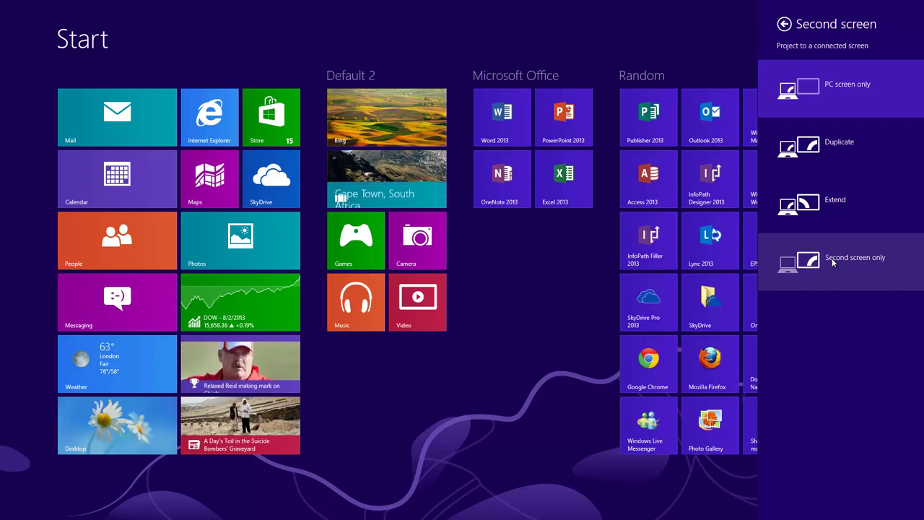
pyautogui.click(784, 24)
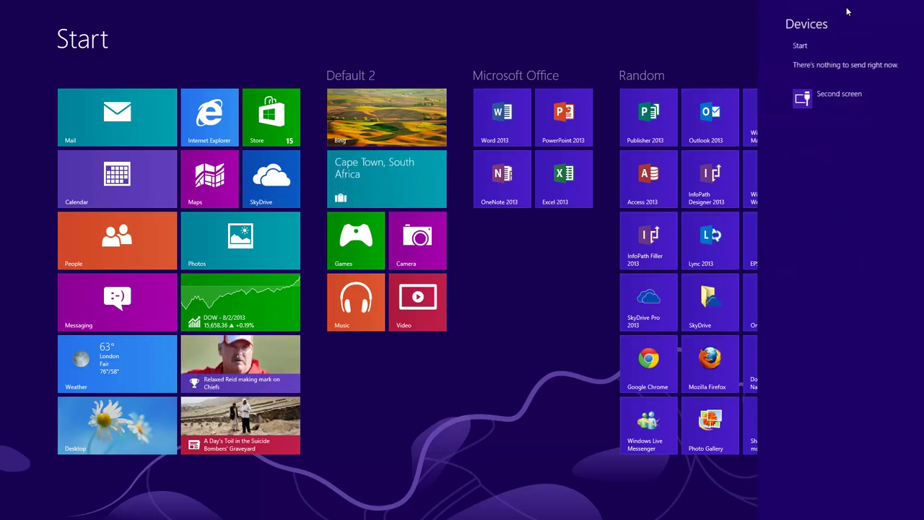
pyautogui.moveTo(911, 310)
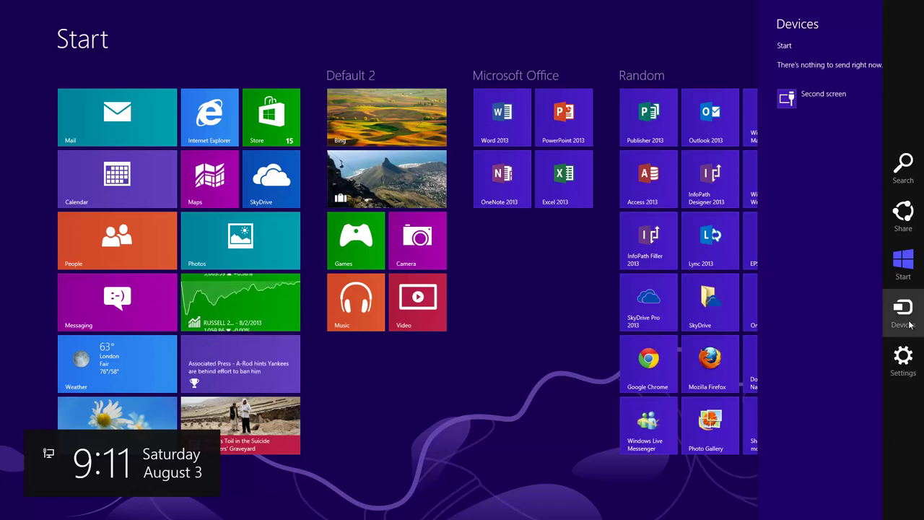
# - Open the Settings charm on the Start screen and view the Network and Power options without choosing any
pyautogui.click(904, 361)
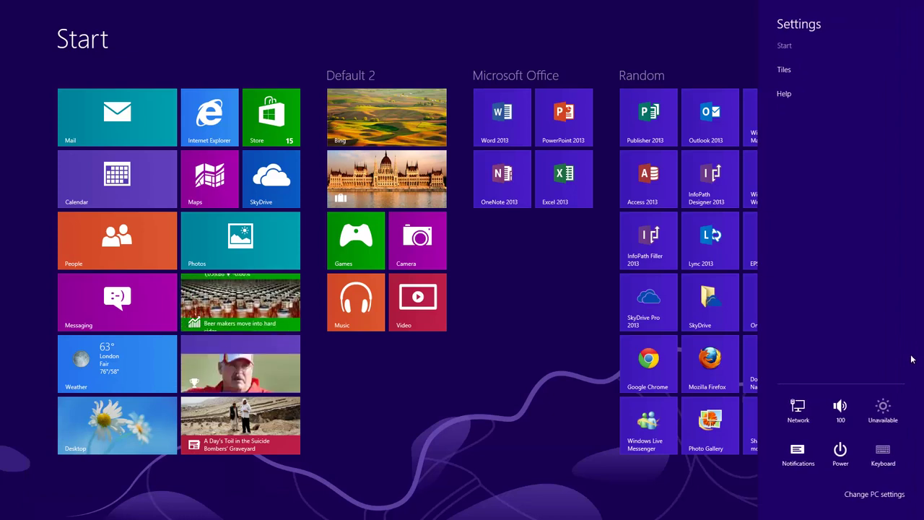
pyautogui.click(800, 422)
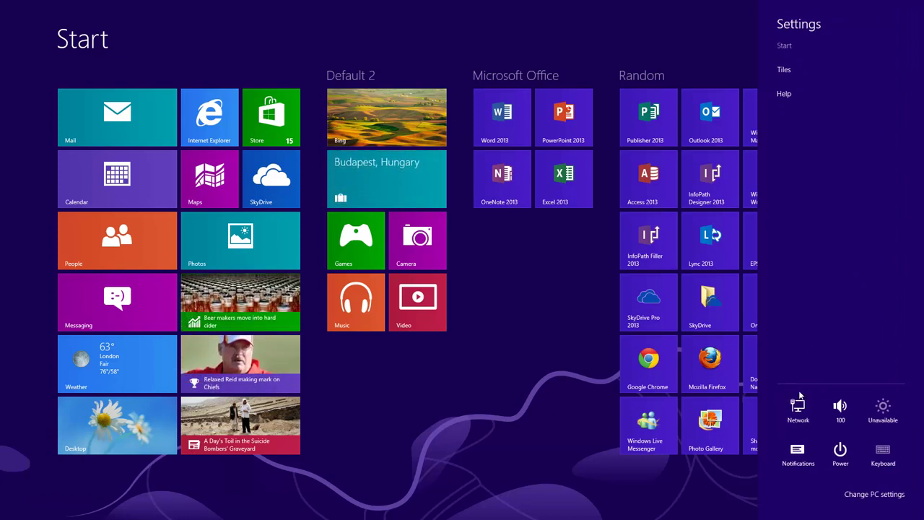
pyautogui.click(840, 454)
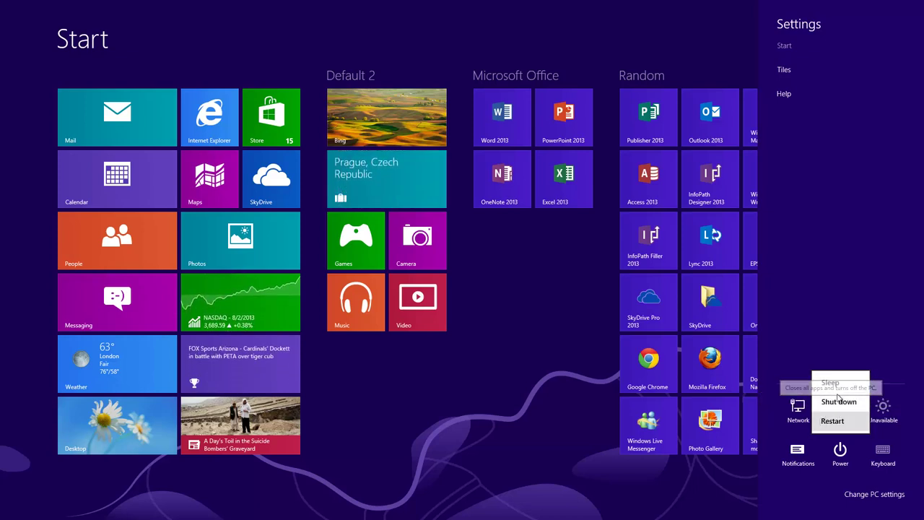
pyautogui.moveTo(920, 260)
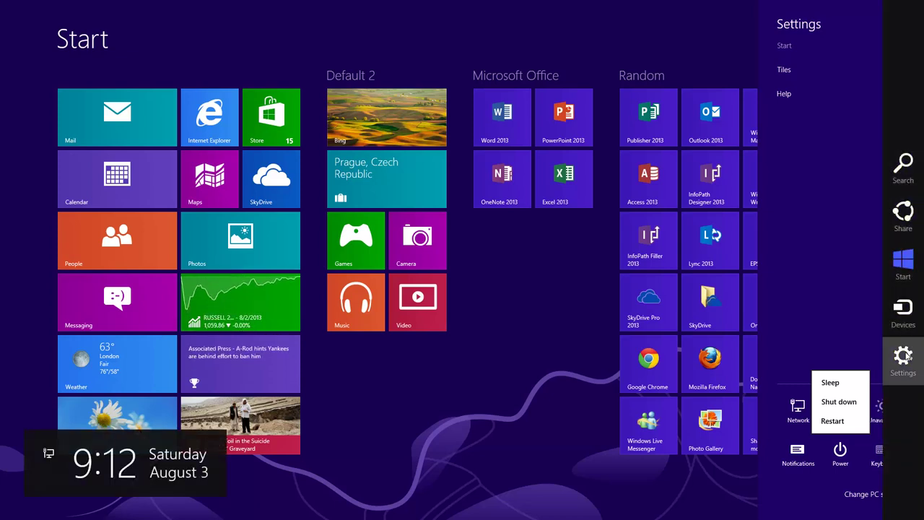
pyautogui.click(834, 230)
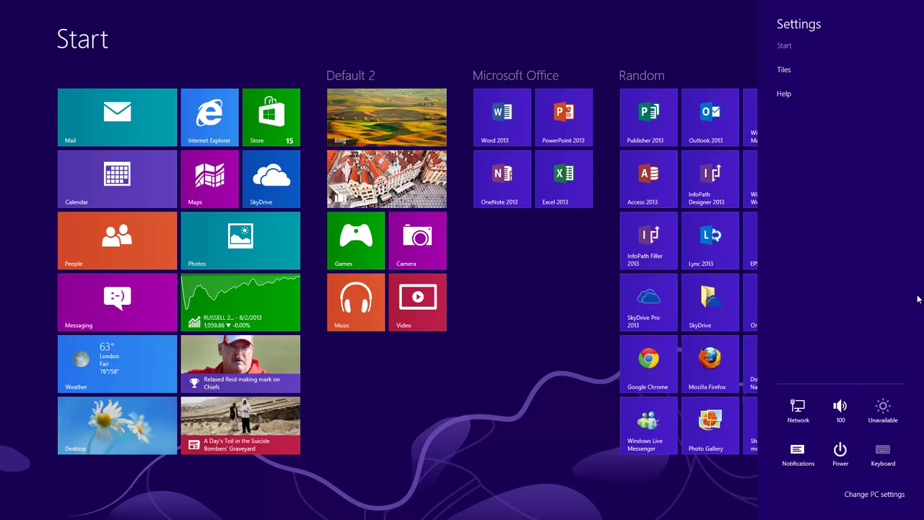
# - View the Power options again and the Notifications hide durations, and close Settings without choosing any
pyautogui.click(844, 455)
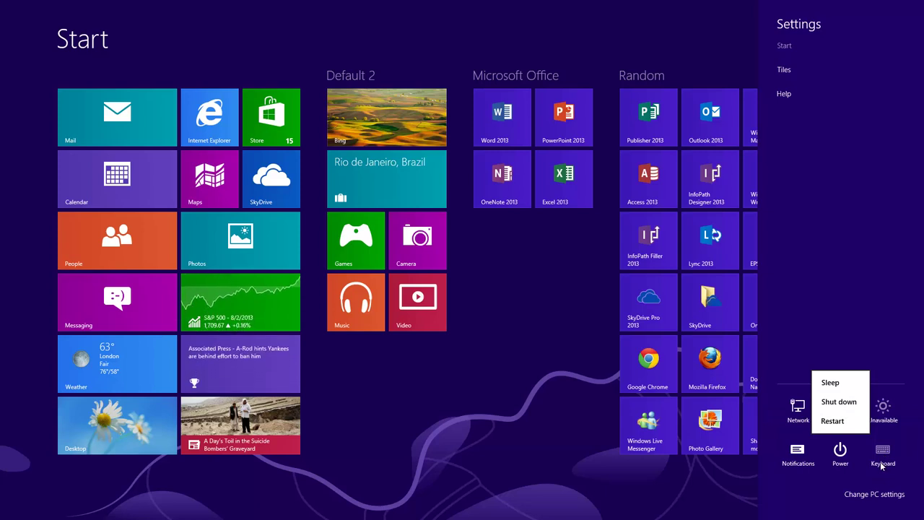
pyautogui.click(798, 454)
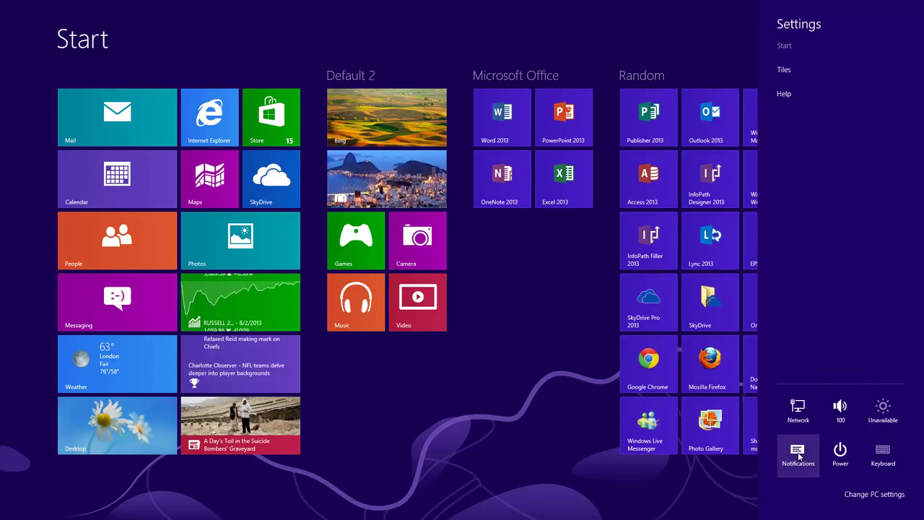
pyautogui.click(798, 455)
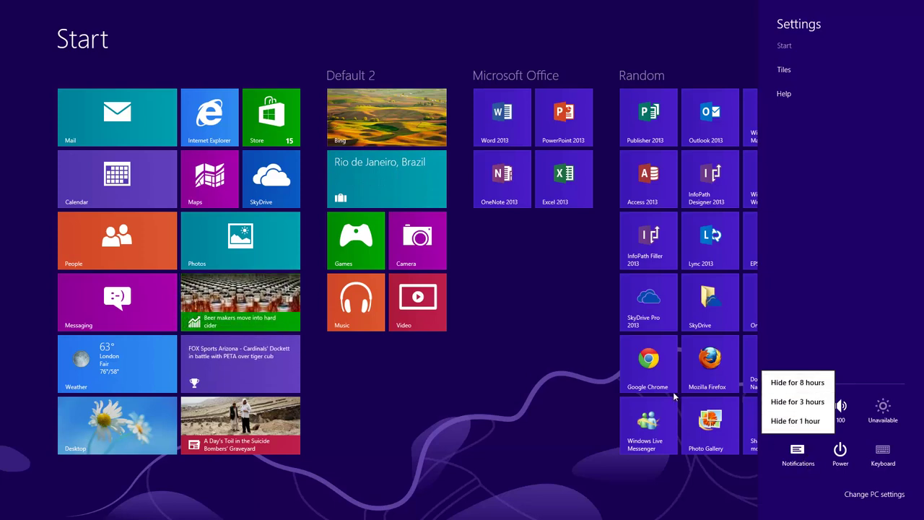
pyautogui.click(574, 400)
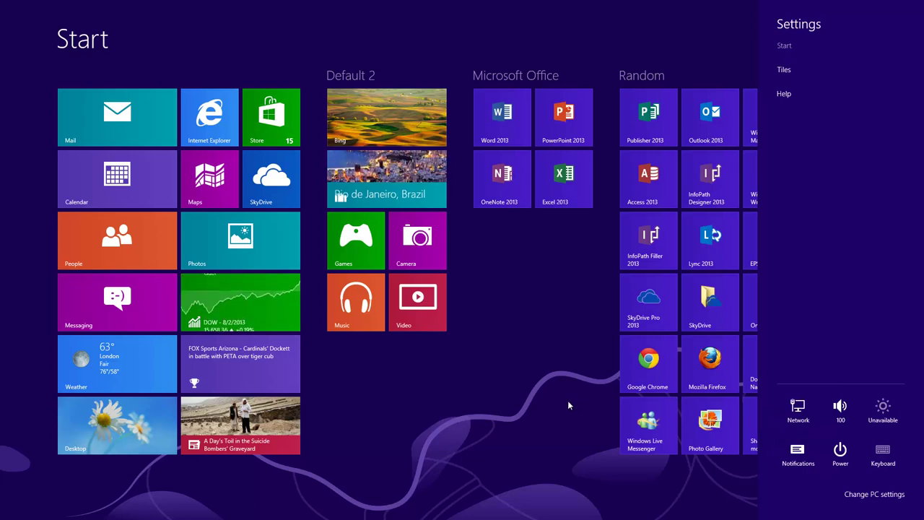
pyautogui.click(568, 400)
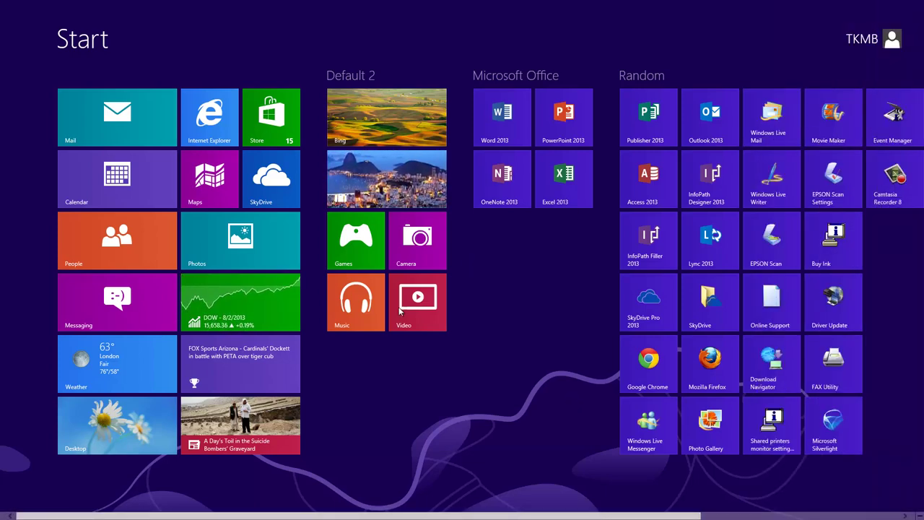
# - Open the desktop, bring up the charms bar there, and return to the Start screen with the Start charm
pyautogui.click(172, 446)
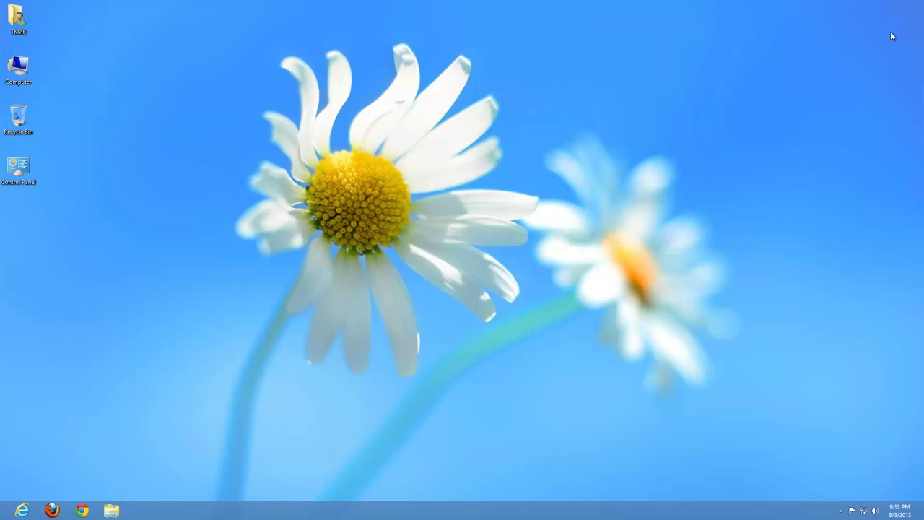
pyautogui.moveTo(923, 516)
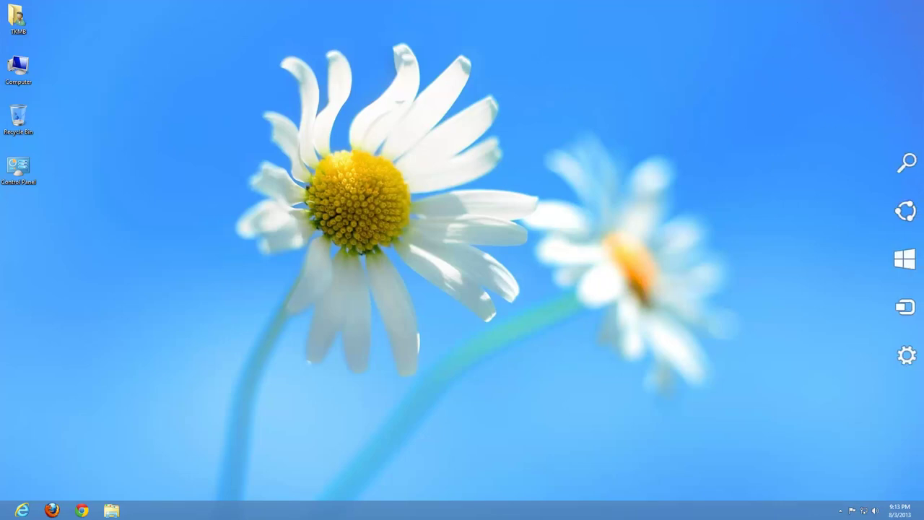
pyautogui.click(906, 258)
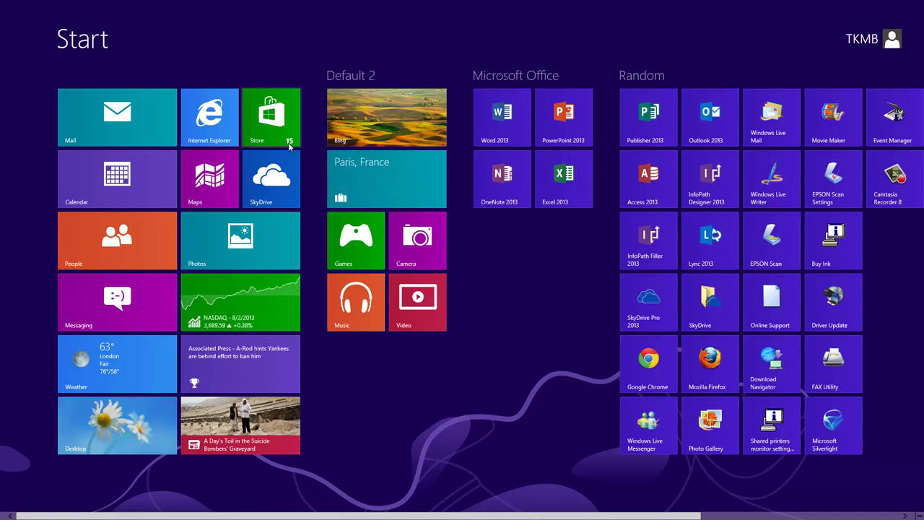
# - Open PC settings from the Settings charm to view its categories, and return to the Start screen
pyautogui.moveTo(921, 4)
pyautogui.click(902, 357)
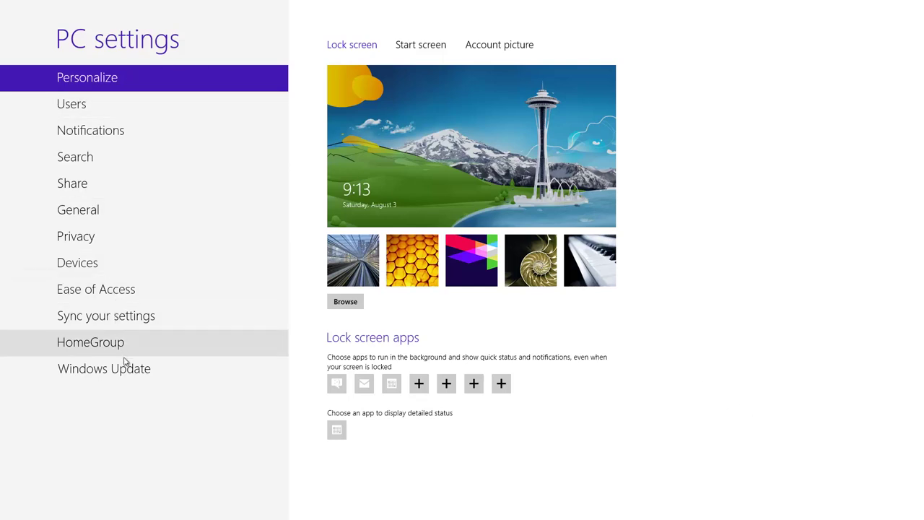
pyautogui.moveTo(922, 3)
pyautogui.click(904, 261)
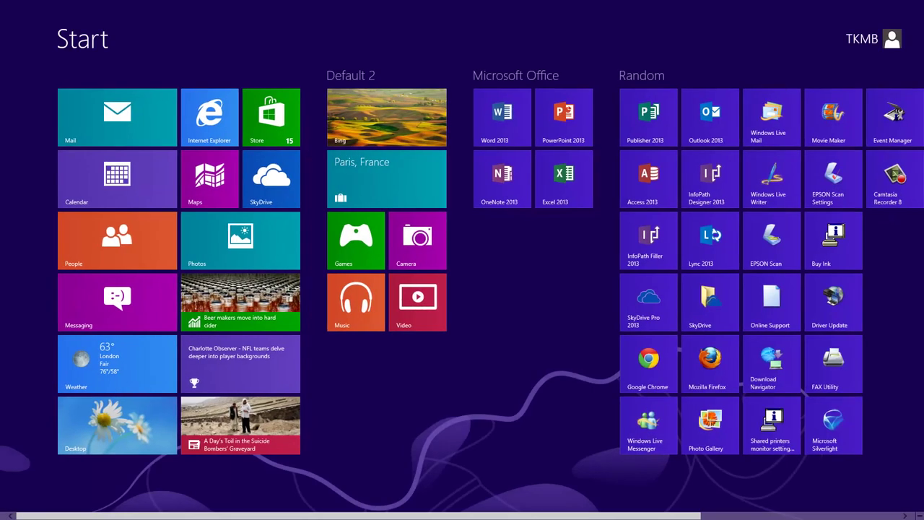
# - Open the Settings charm, show the Sleep, Shut down and Restart options, and dismiss them without choosing
pyautogui.moveTo(908, 177)
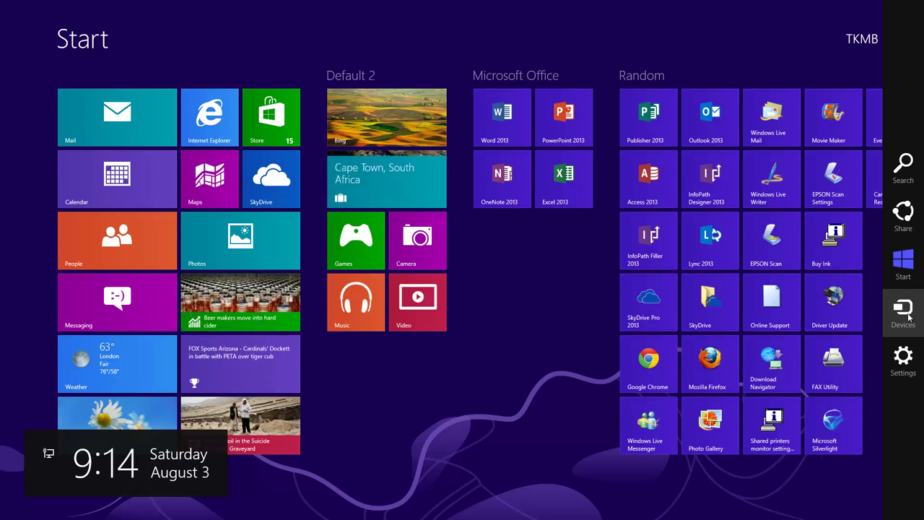
pyautogui.click(903, 359)
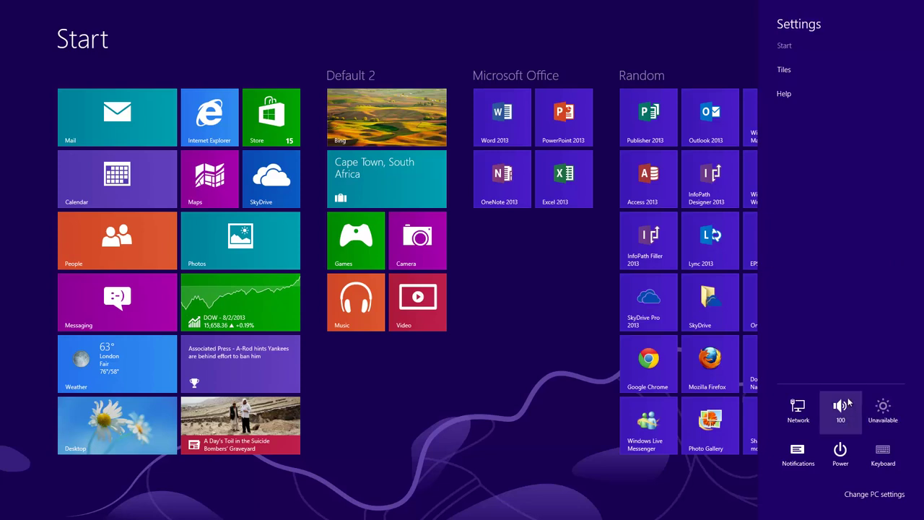
pyautogui.click(845, 449)
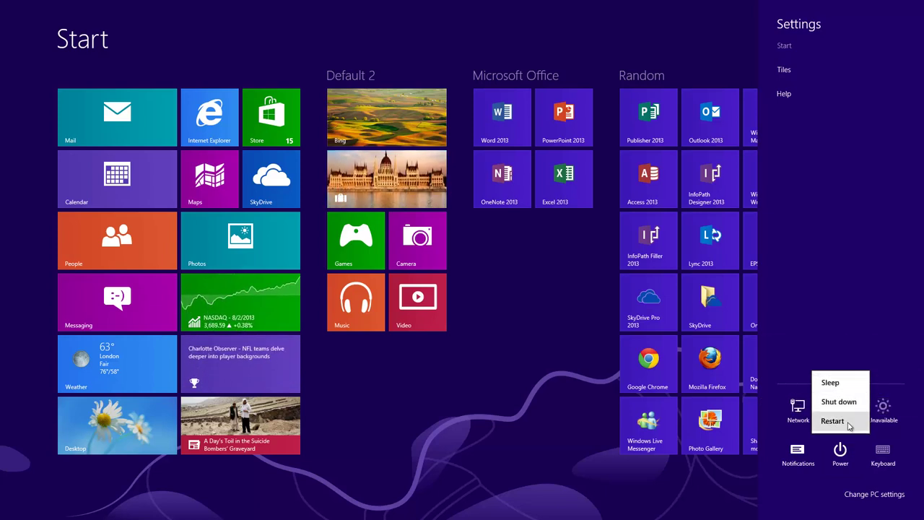
pyautogui.click(846, 304)
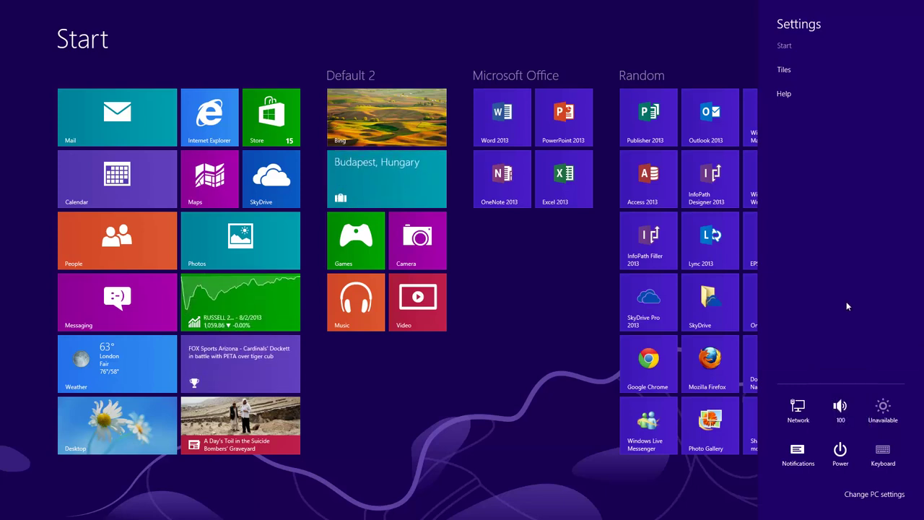